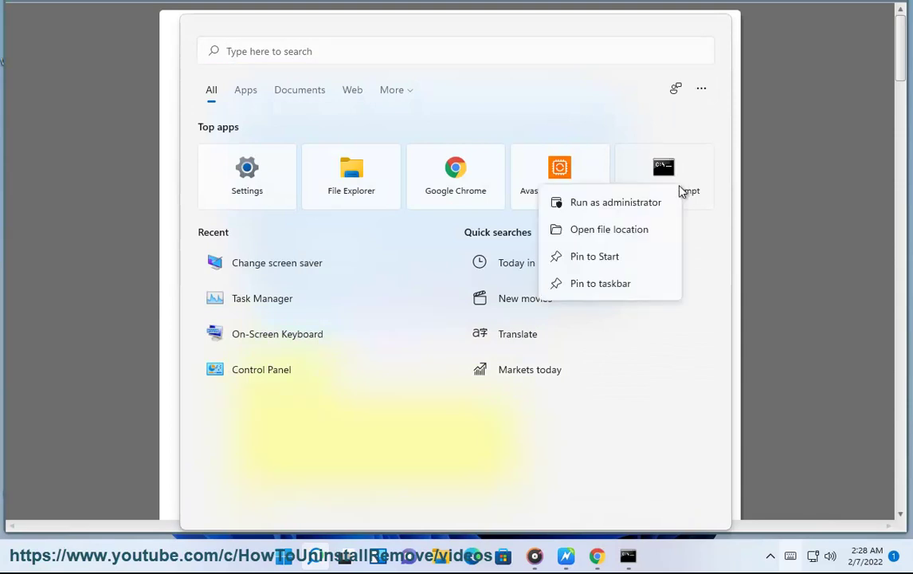
Launch Command Prompt as administrator, move it aside, and bring the Nvlddmkm.sys fix article forward.
left_click(742, 259)
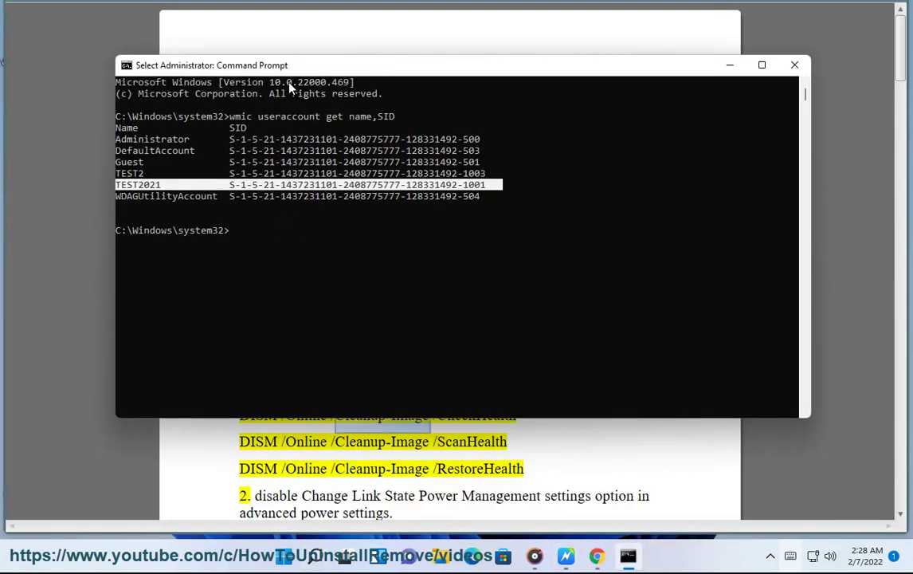
left_click_drag(319, 65, 704, 126)
left_click(404, 388)
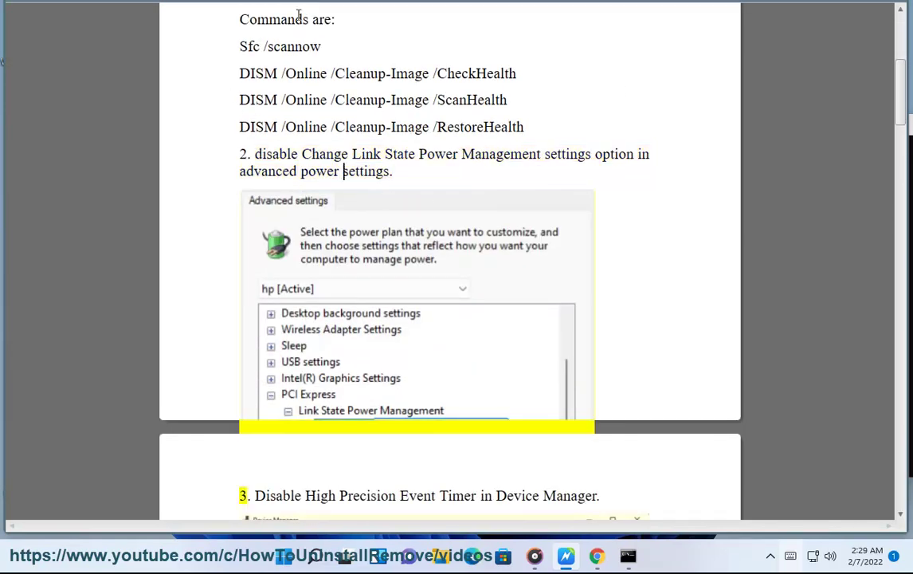
Open Control Panel's advanced power settings for the Balanced plan via Power Options.
left_click(309, 554)
left_click(270, 376)
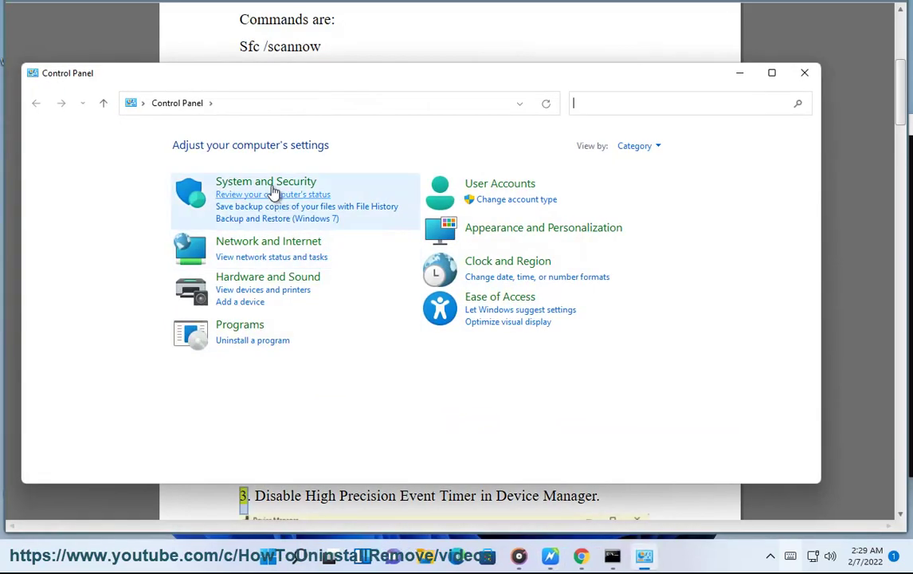
left_click(267, 183)
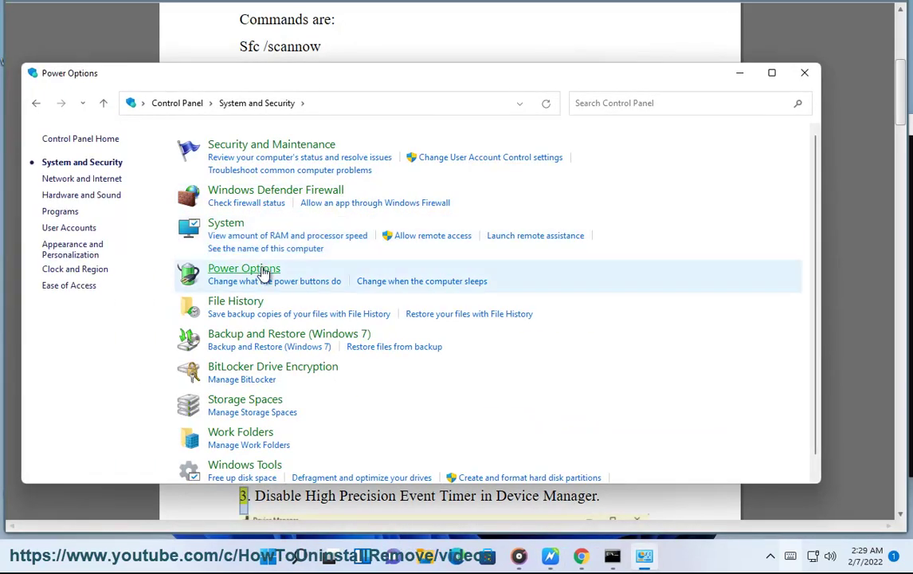
left_click(263, 273)
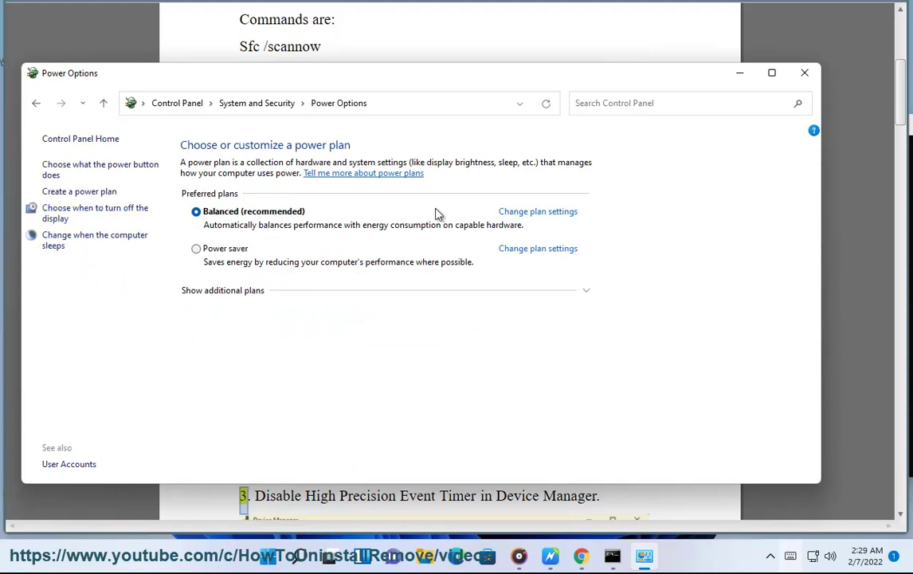
left_click(518, 212)
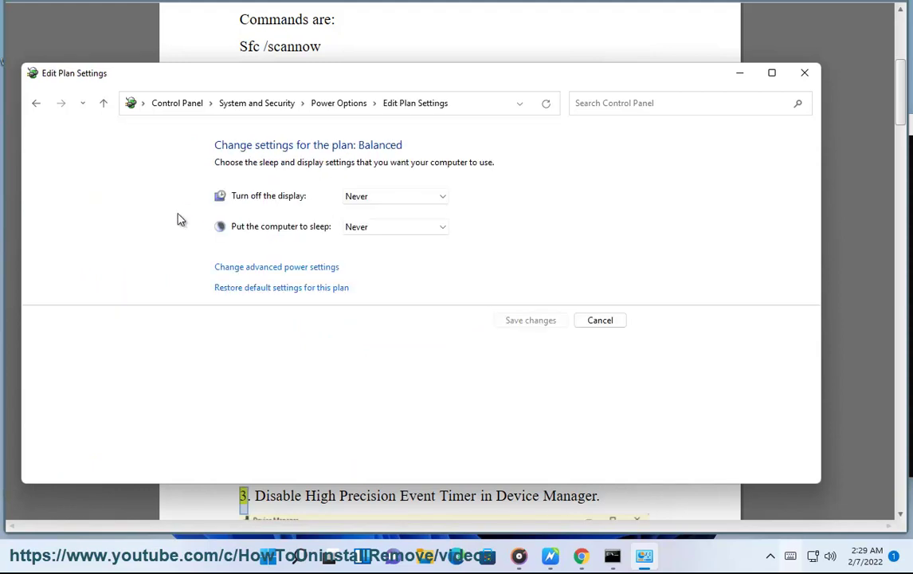
left_click(264, 271)
left_click_drag(445, 91, 728, 131)
left_click(804, 73)
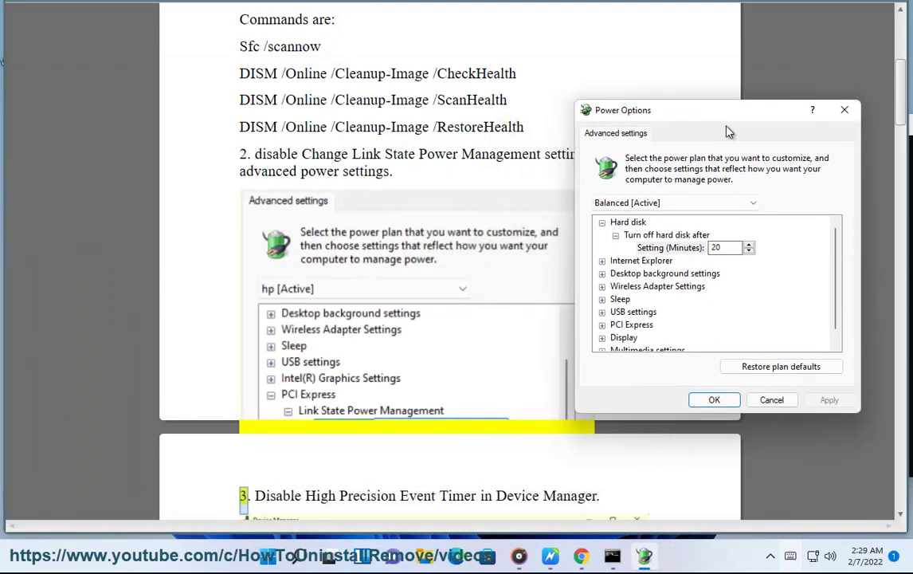
Set PCI Express Link State Power Management to Off, then cancel the dialog.
left_click(602, 325)
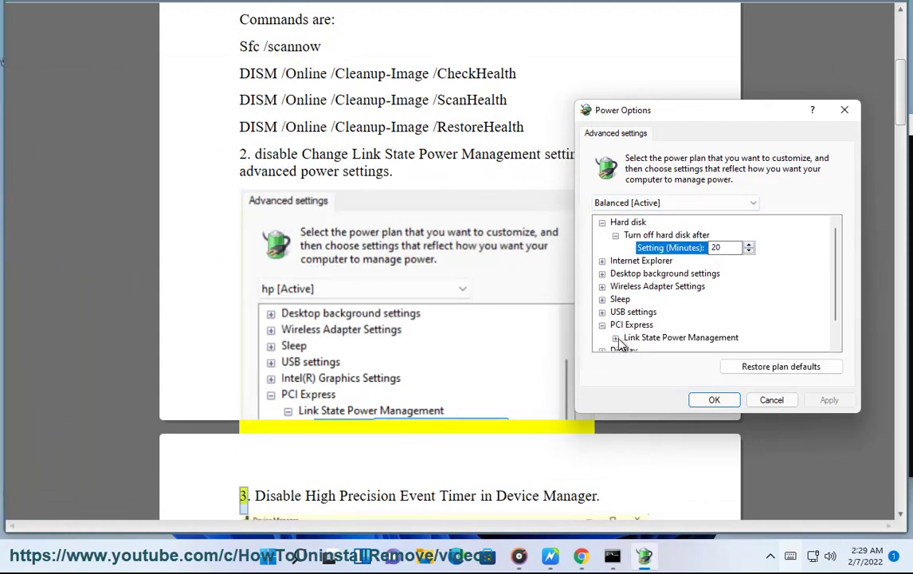
left_click(616, 338)
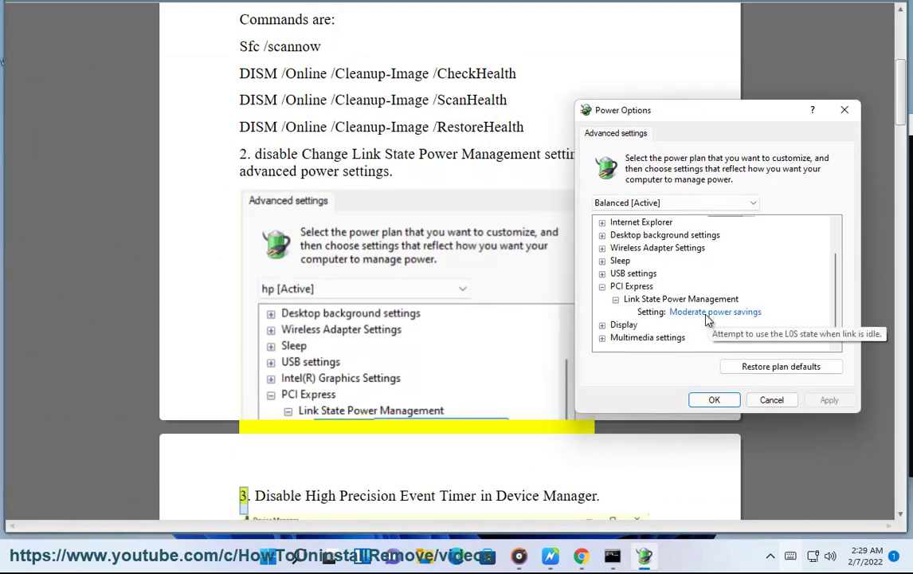
left_click(705, 314)
left_click(687, 314)
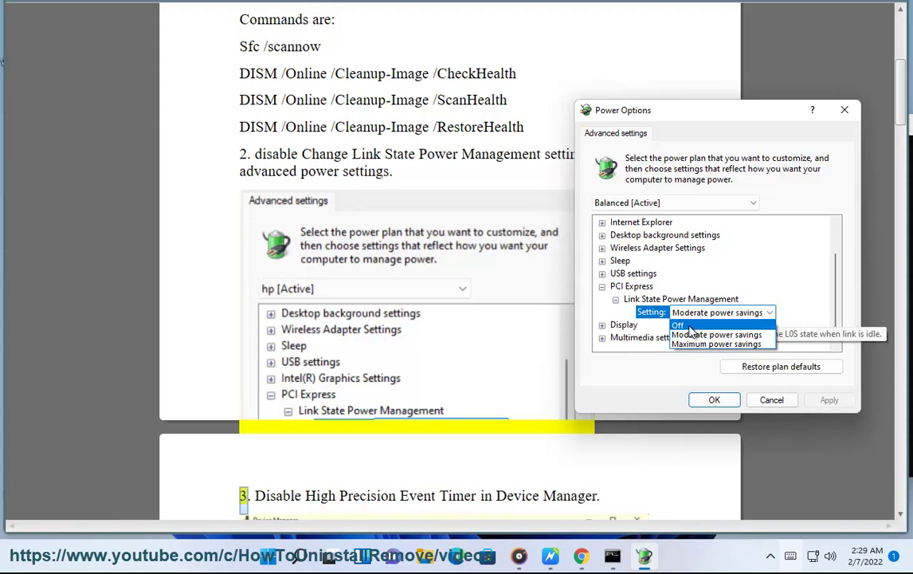
left_click(679, 326)
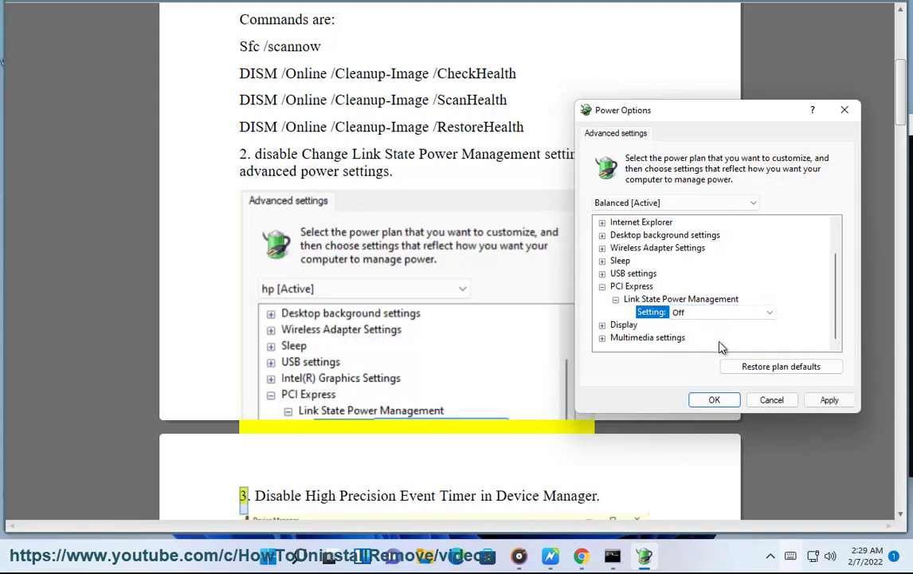
left_click(771, 400)
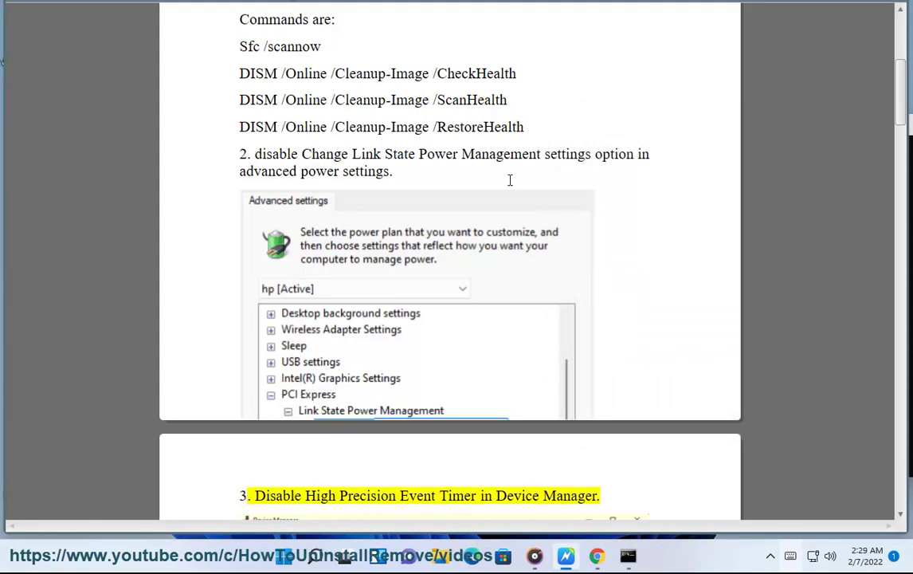
Open Device Manager by searching 'DEV' and move its window to the right.
scroll(589, 249, "down", 4)
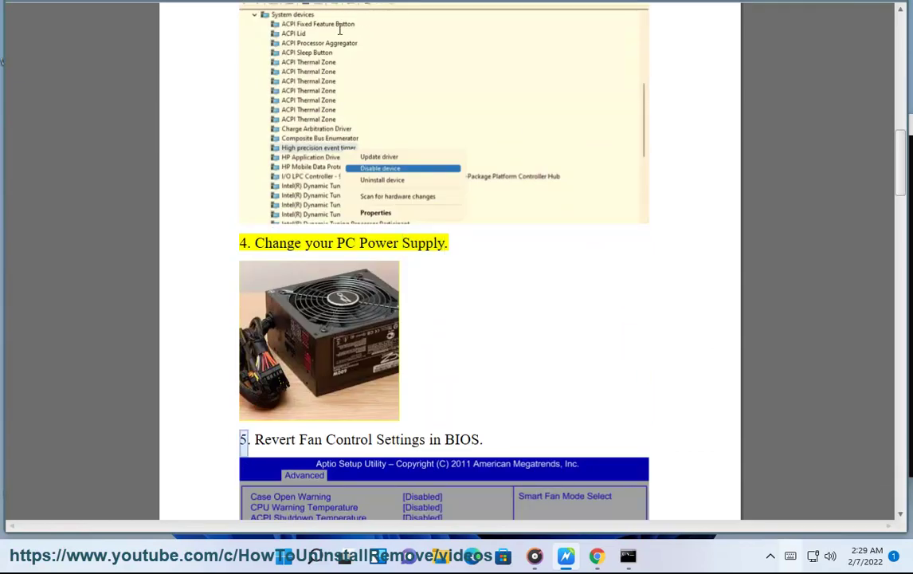
scroll(489, 320, "up", 2)
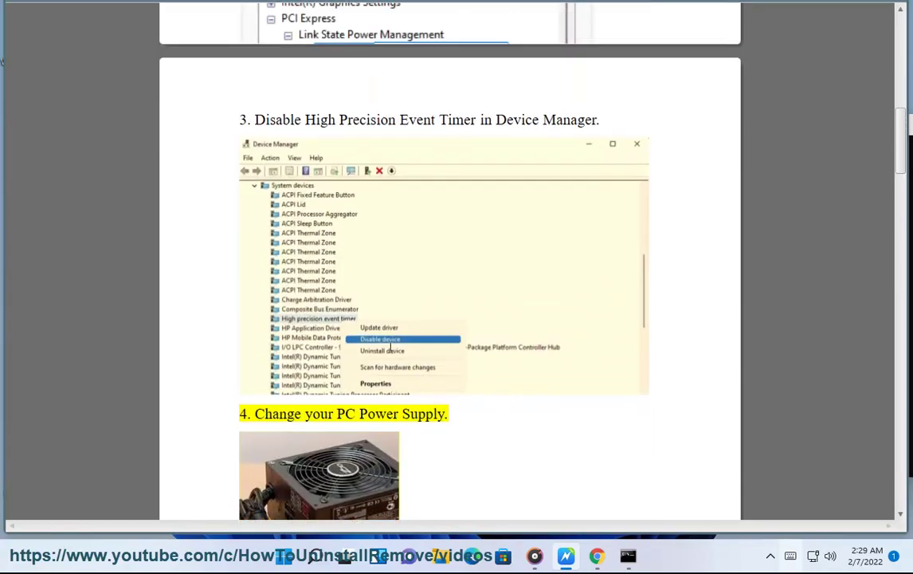
left_click(314, 553)
type("DEV")
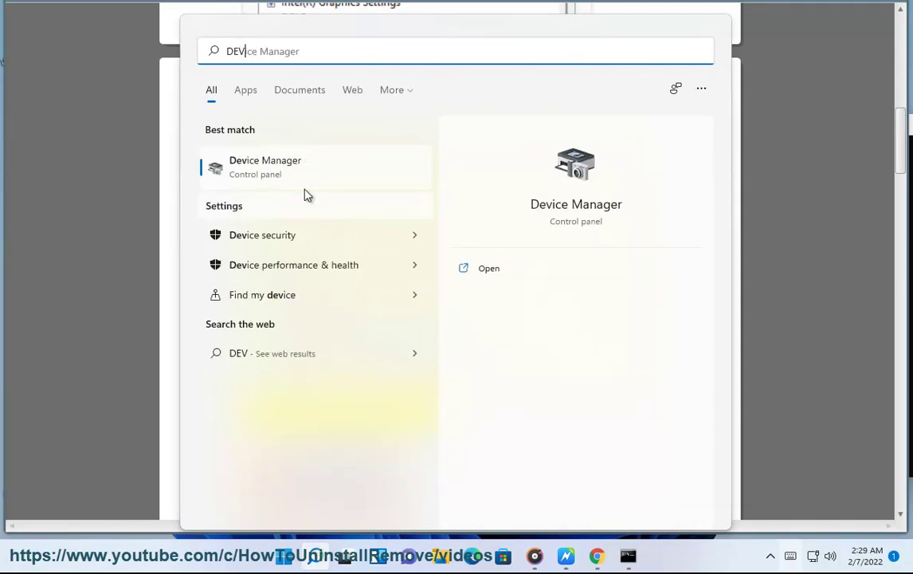
left_click(306, 174)
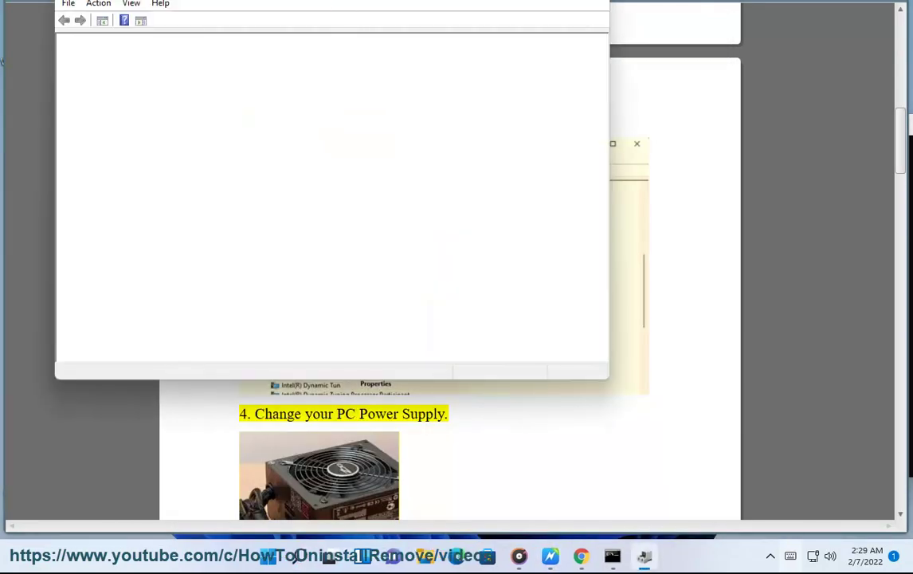
left_click_drag(273, 0, 680, 39)
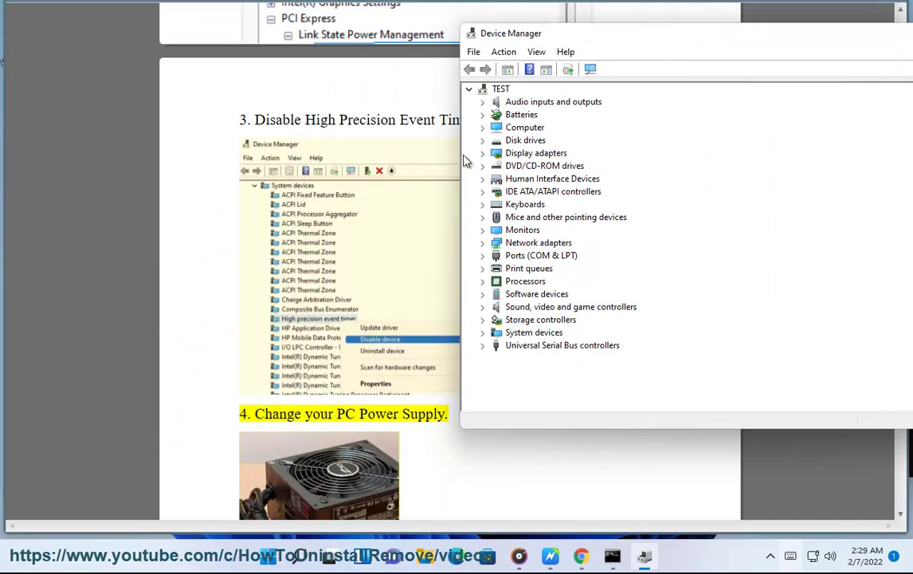
Expand System devices, browse for the high precision event timer, then return to the article.
double_click(494, 333)
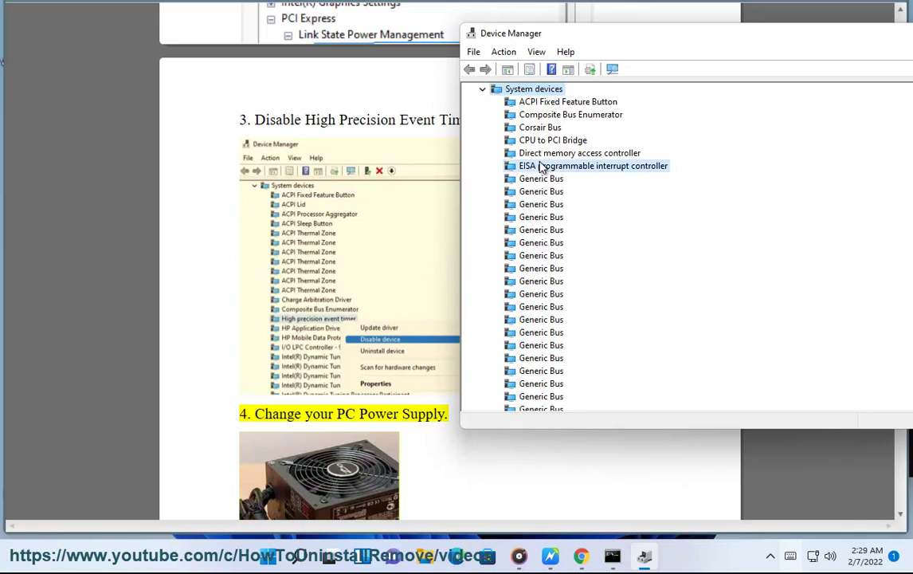
key("h")
scroll(600, 377, "down", 2)
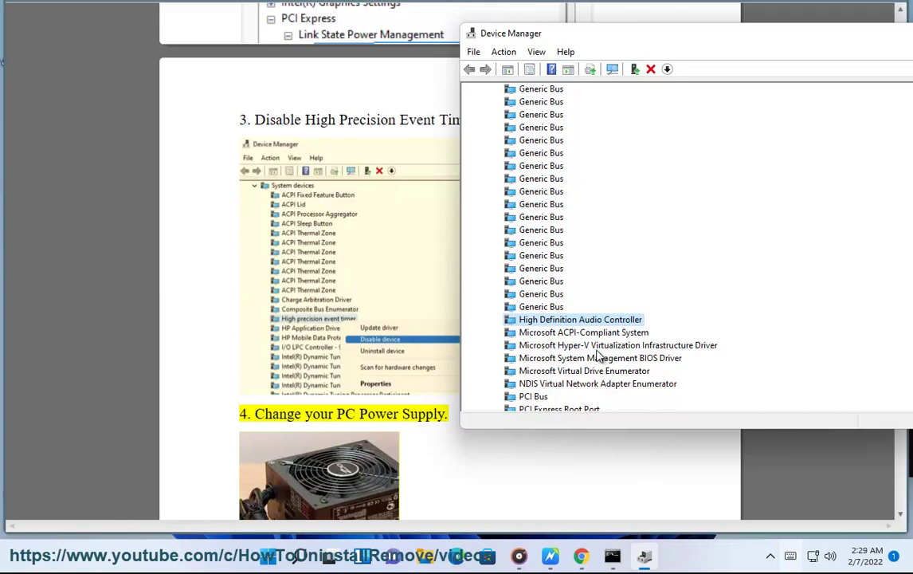
key("h")
scroll(600, 310, "down", 8)
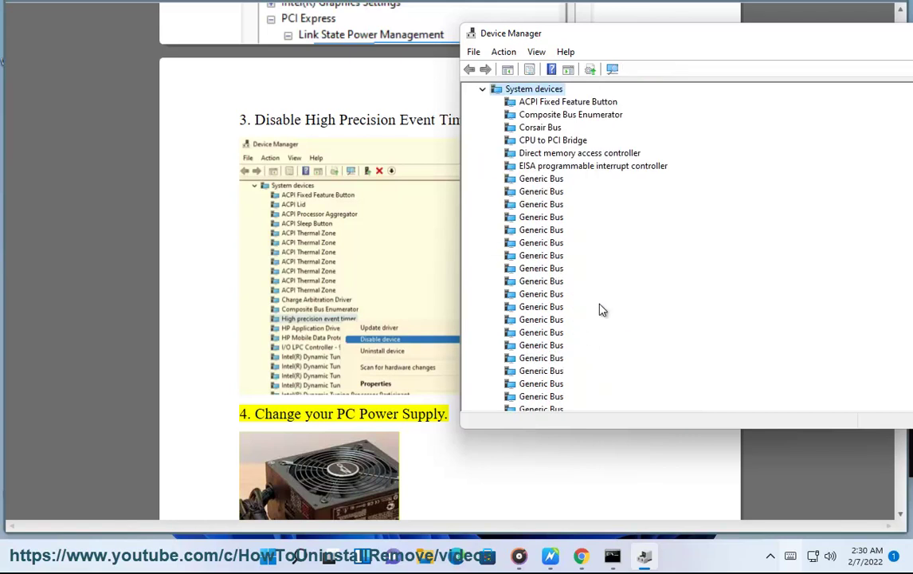
scroll(556, 179, "up", 4)
scroll(556, 261, "down", 6)
left_click(536, 216)
left_click(363, 404)
left_click(340, 338)
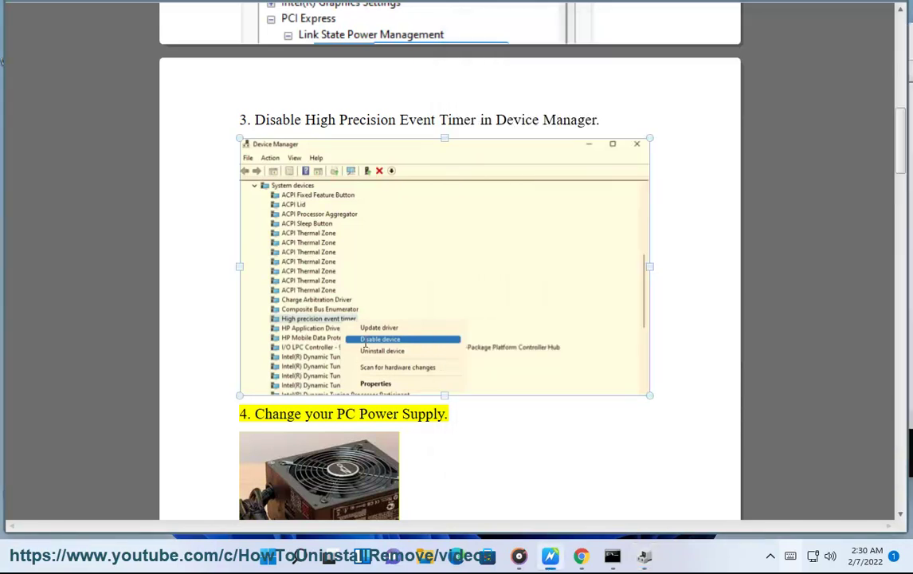
Scroll the fix guide down to step 9, Modify TdrDelay.
scroll(520, 212, "down", 6)
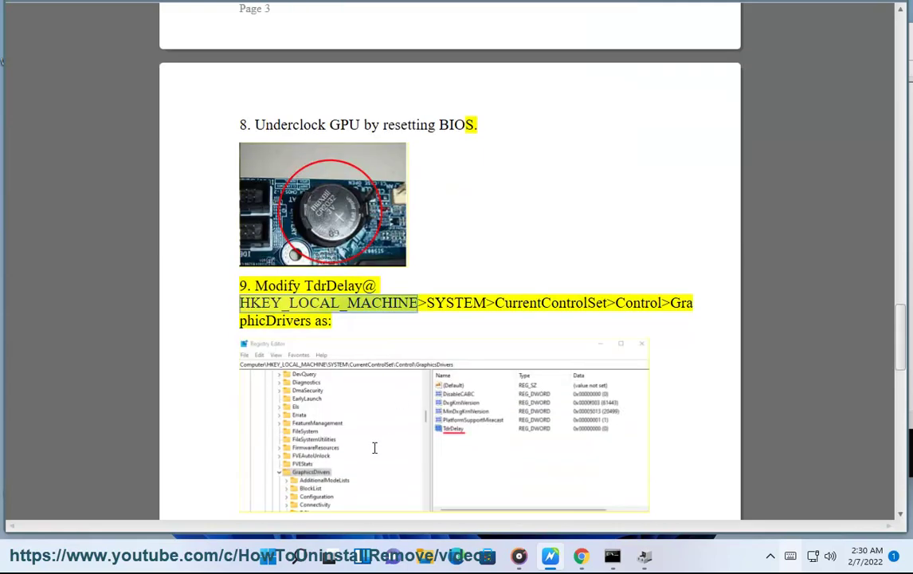
key("super+r")
Launch Registry Editor and paste the guide's GraphicsDrivers path into its address bar.
left_click(124, 506)
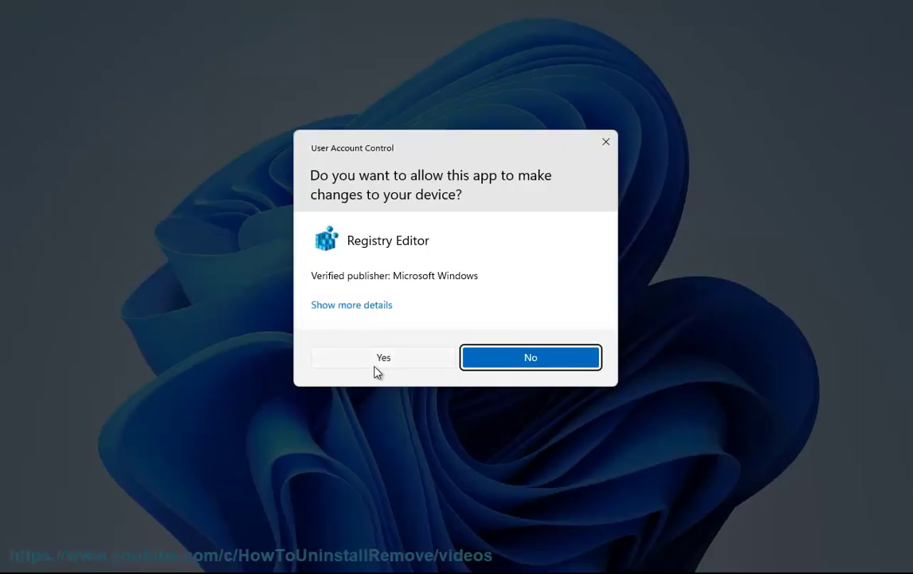
left_click(378, 362)
left_click(65, 197)
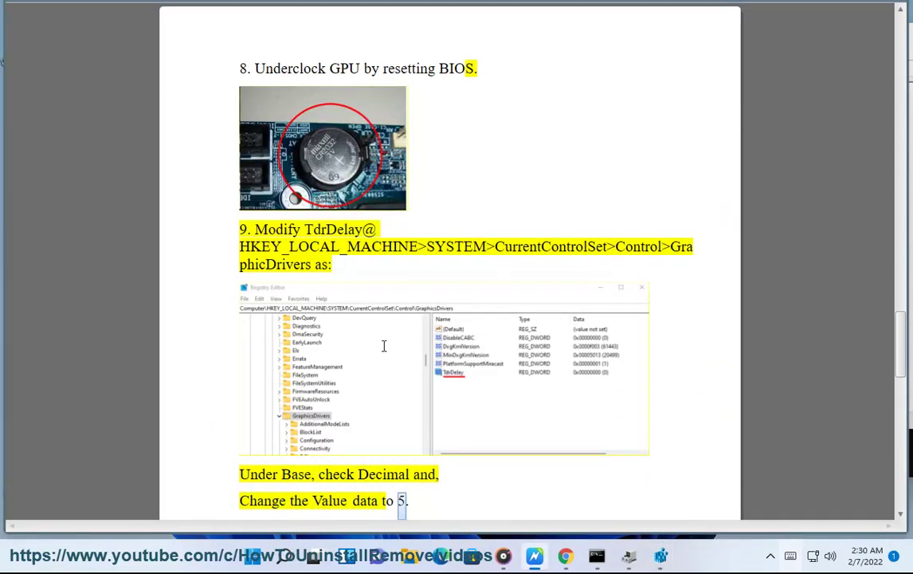
left_click_drag(314, 233, 240, 220)
key("ctrl+c")
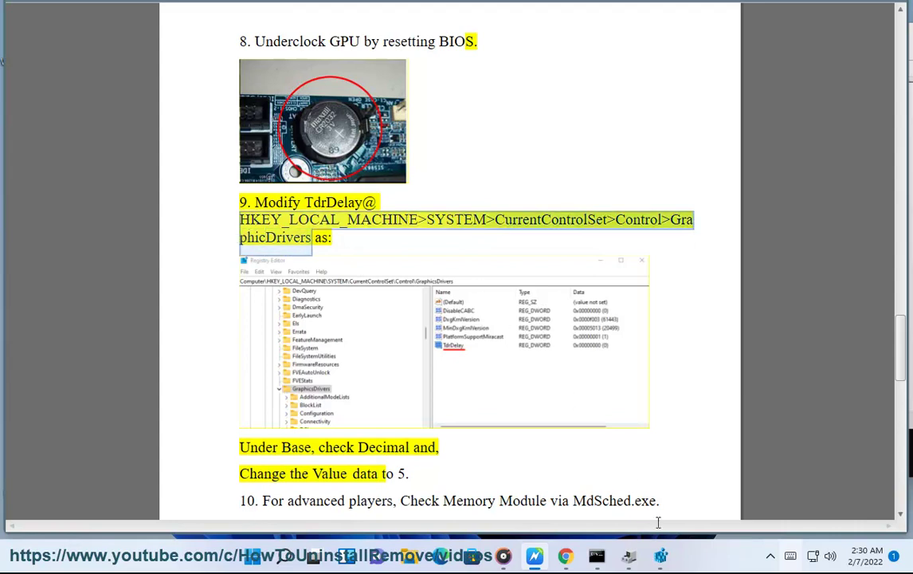
key("alt+Tab")
left_click_drag(725, 91, 223, 108)
key("ctrl+v")
key("Return")
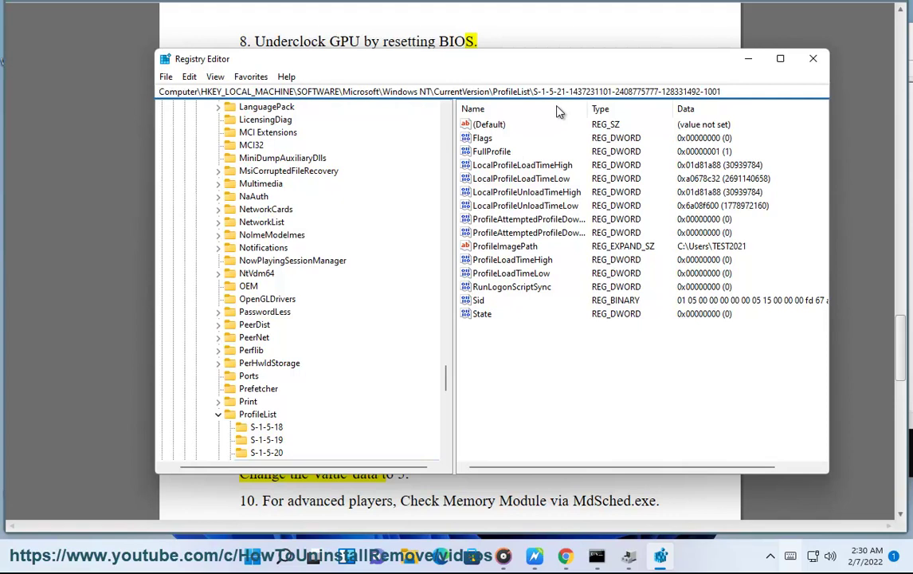
Trim the Registry Editor address to HKEY_LOCAL_MACHINE and jump to that key.
left_click(112, 343)
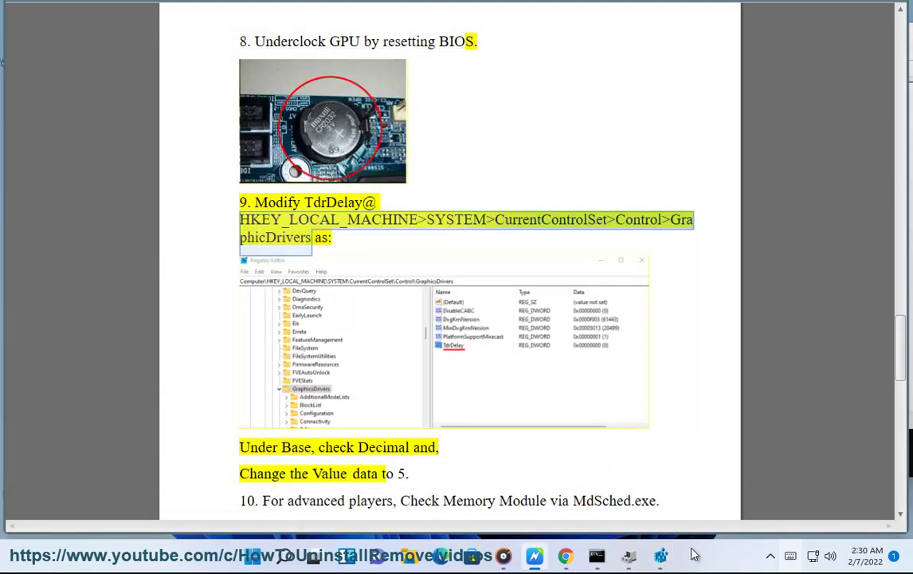
key("alt+Tab")
left_click_drag(400, 62, 561, 247)
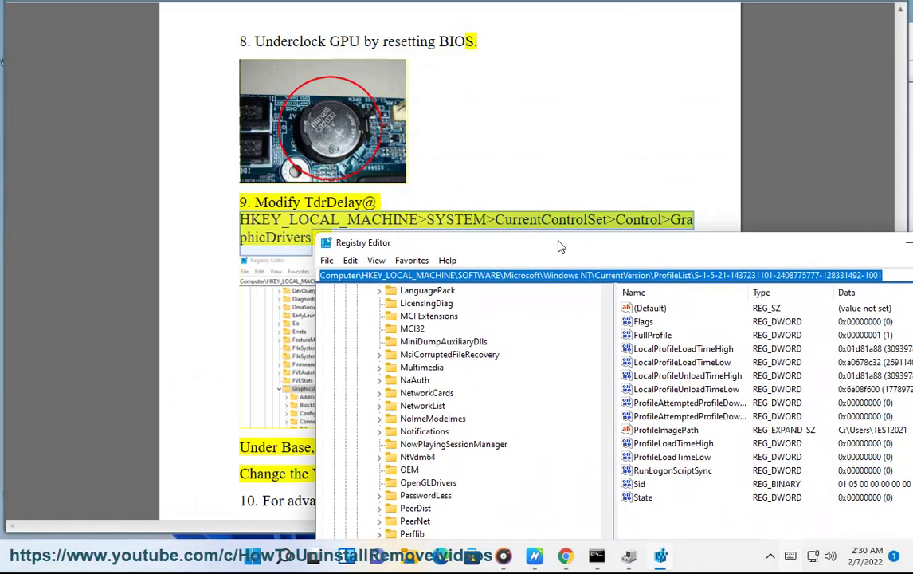
left_click(480, 276)
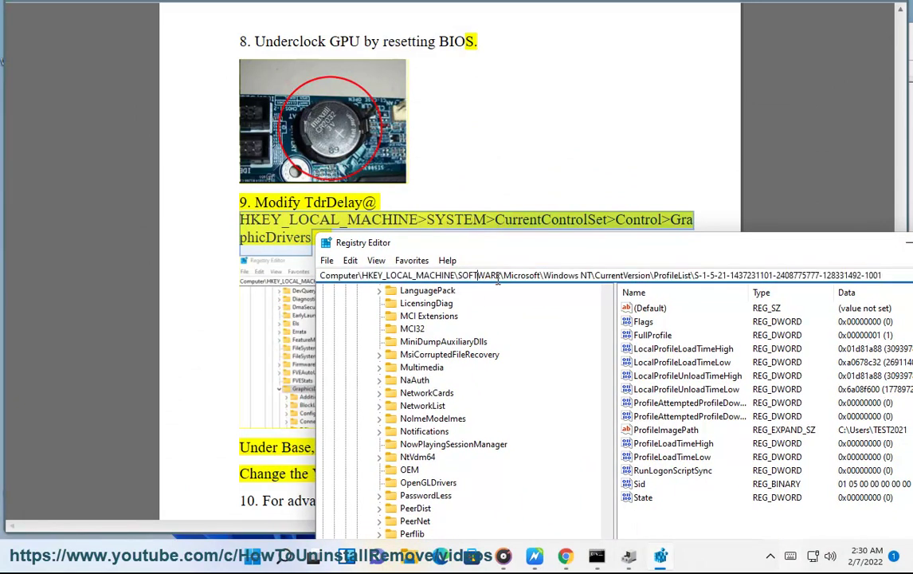
left_click_drag(458, 276, 884, 276)
key("BackSpace")
key("Return")
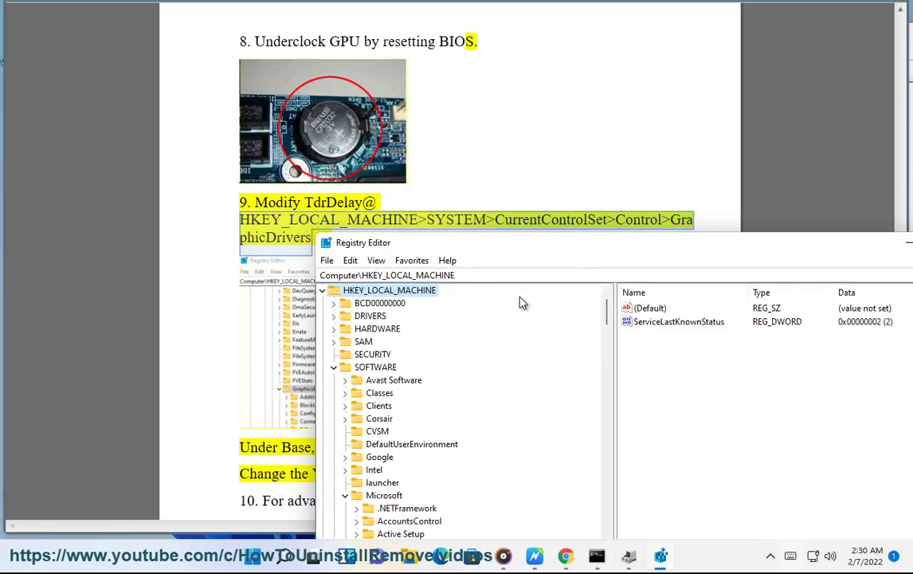
Expand SYSTEM and CurrentControlSet, then bring the fix guide back to front.
left_click(335, 368)
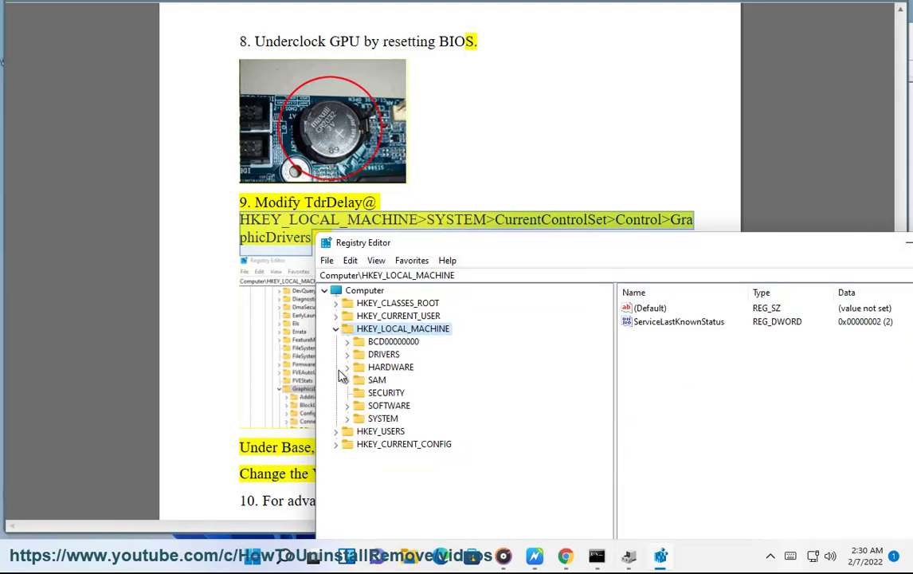
left_click(382, 419)
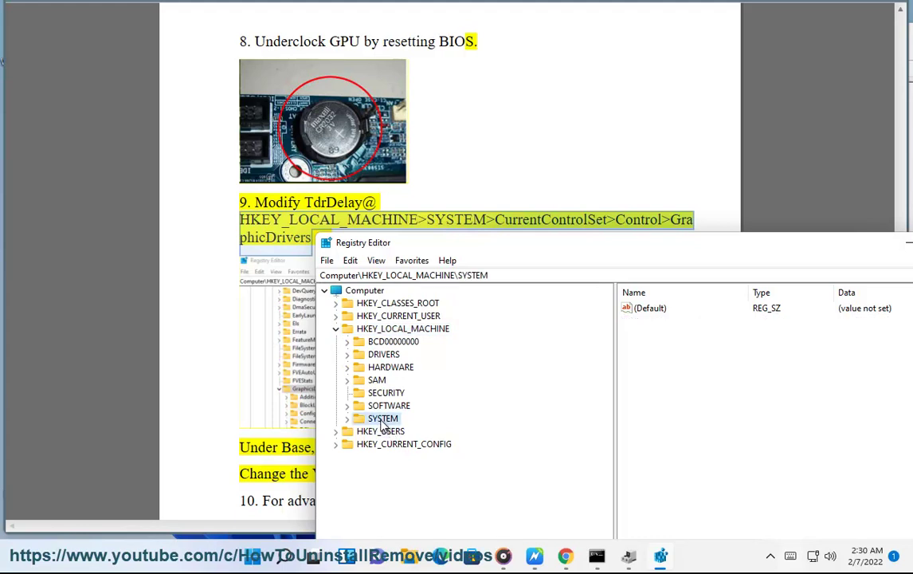
double_click(384, 420)
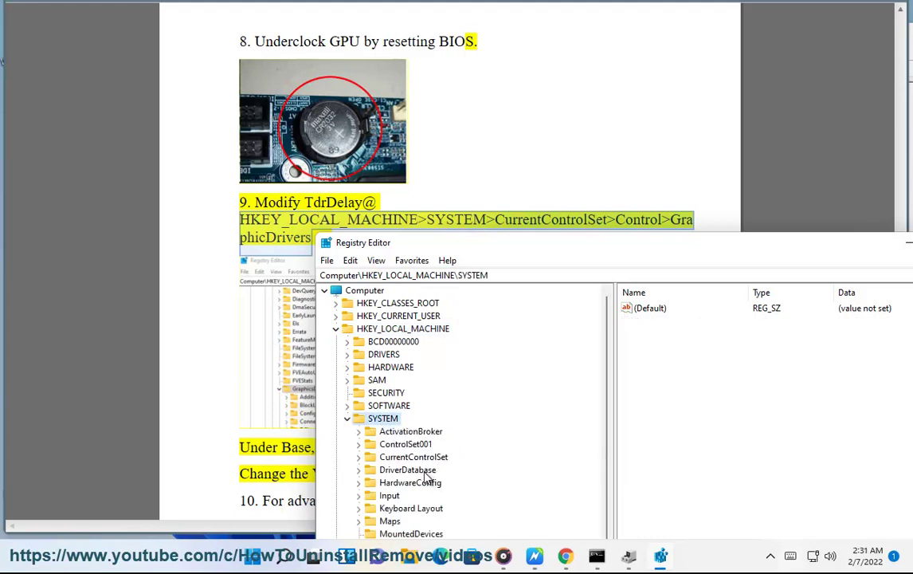
double_click(424, 461)
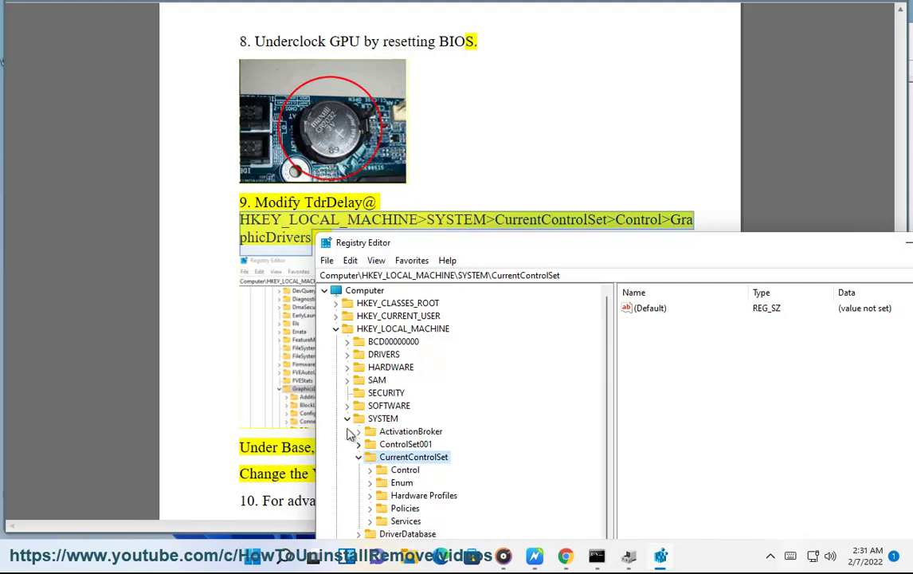
left_click(298, 247)
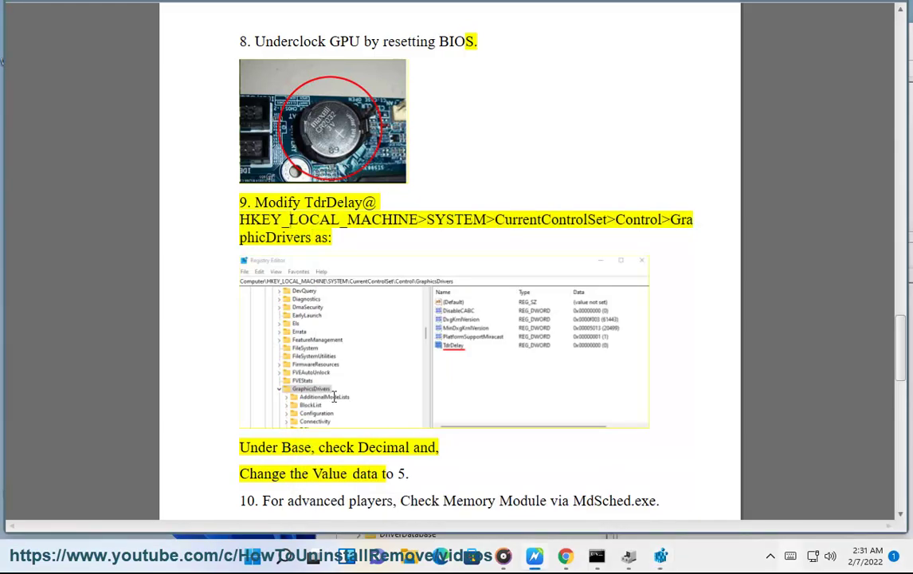
scroll(338, 396, "down", 2)
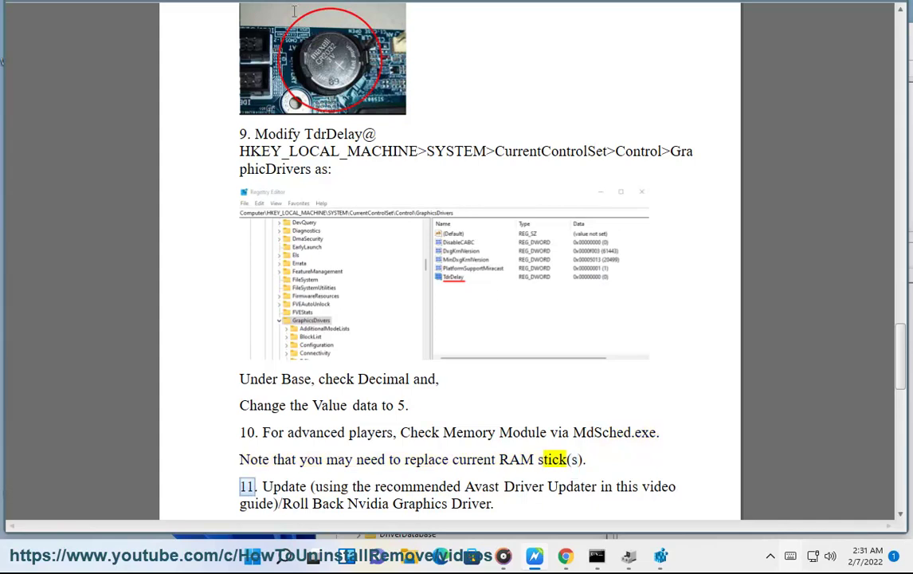
left_click_drag(656, 433, 573, 433)
key("ctrl+c")
left_click(292, 565)
key("ctrl+v")
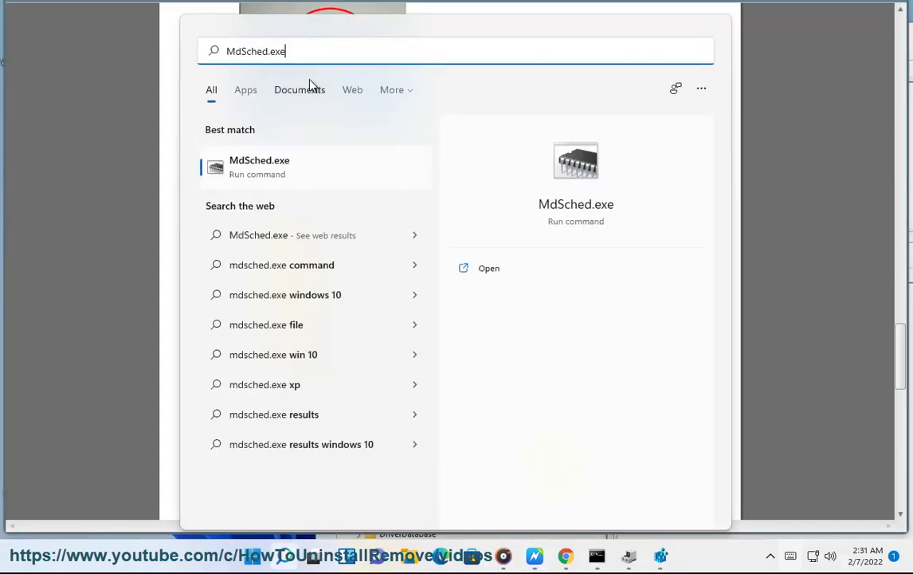
left_click(271, 178)
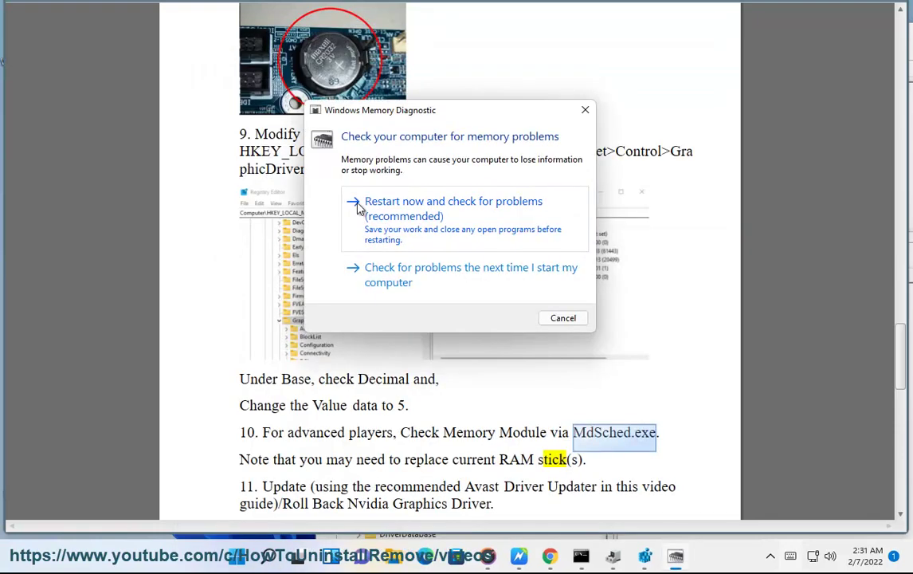
left_click(562, 319)
left_click(527, 486)
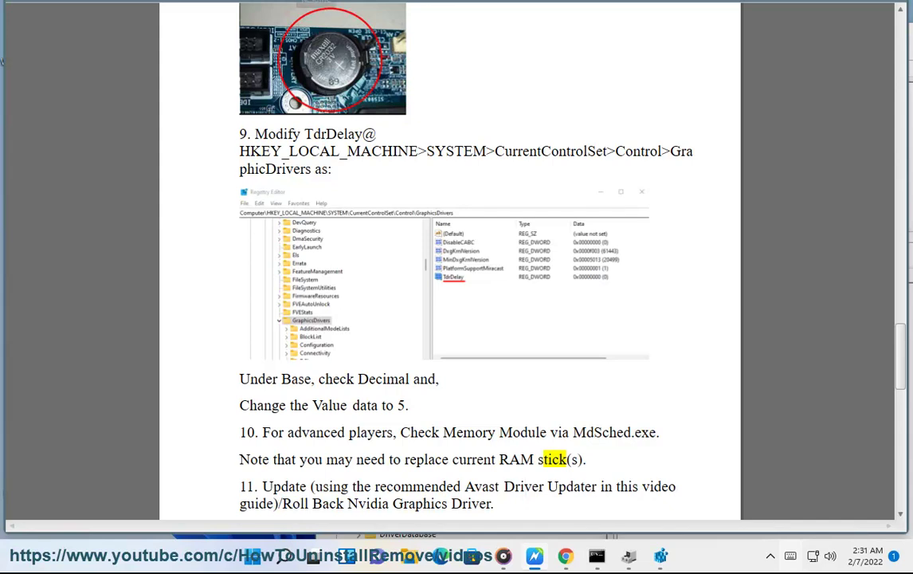
Run SCAN AGAIN in Avast Driver Updater and return to the fix guide.
key("super+s")
key("Escape")
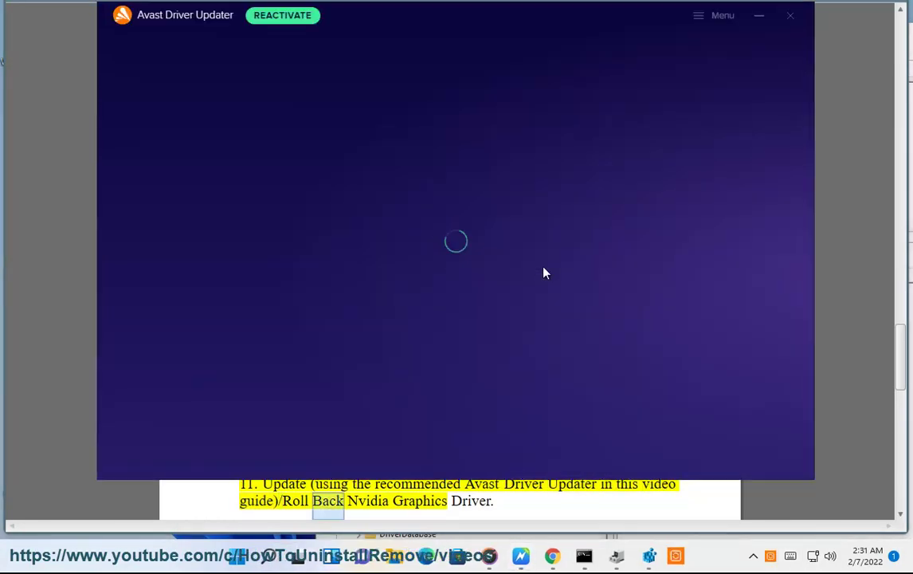
left_click(353, 316)
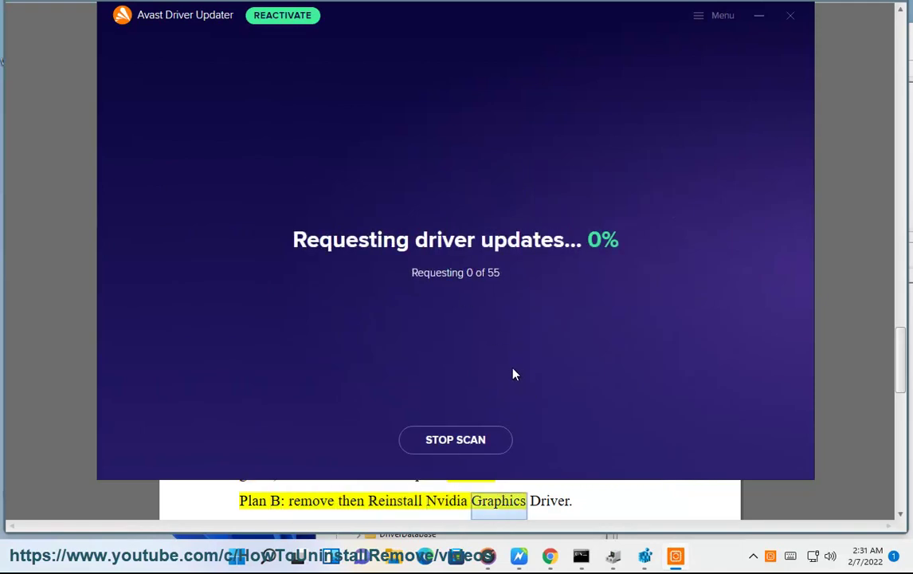
left_click(560, 489)
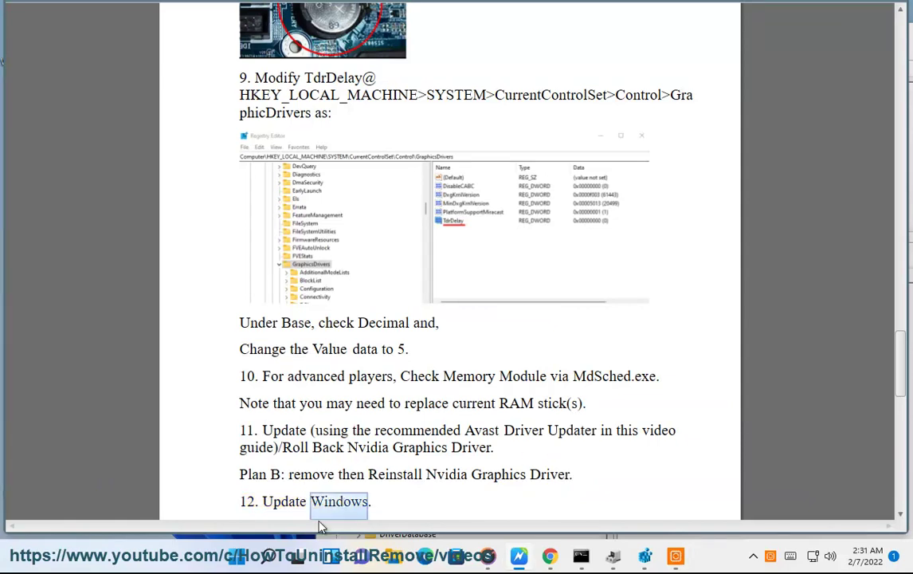
key("super")
Open Settings and start a Windows Update check for updates.
left_click(617, 144)
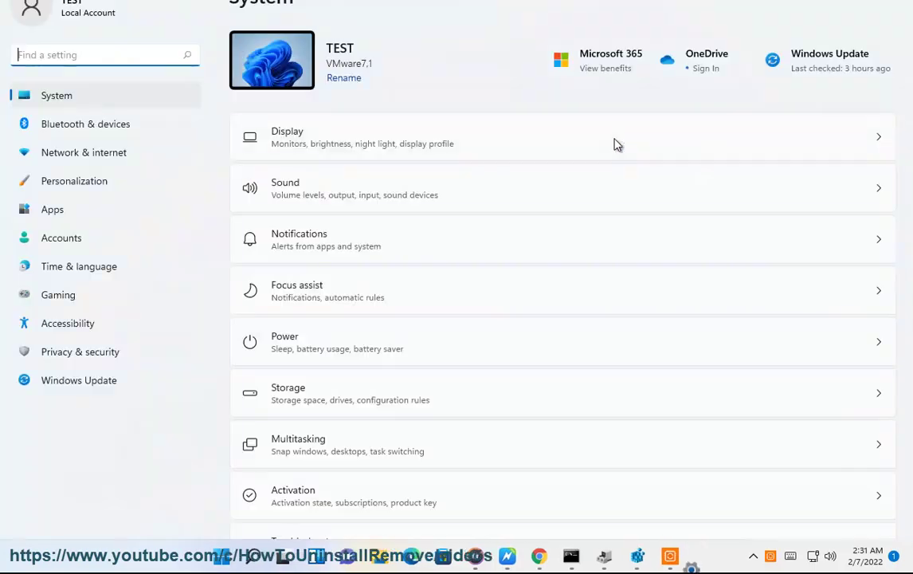
left_click(825, 68)
left_click(827, 67)
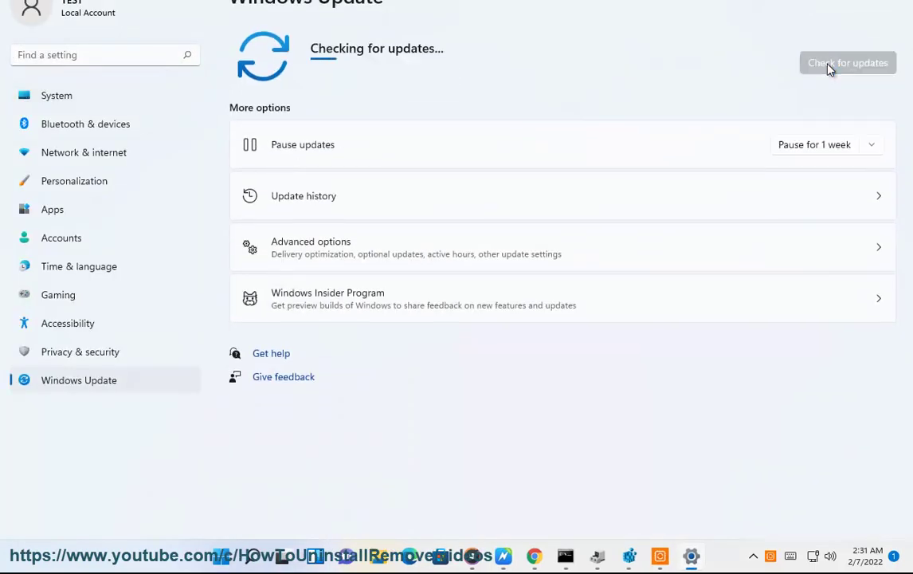
Review Avast Driver Updater's scan results, then close it.
left_click(660, 558)
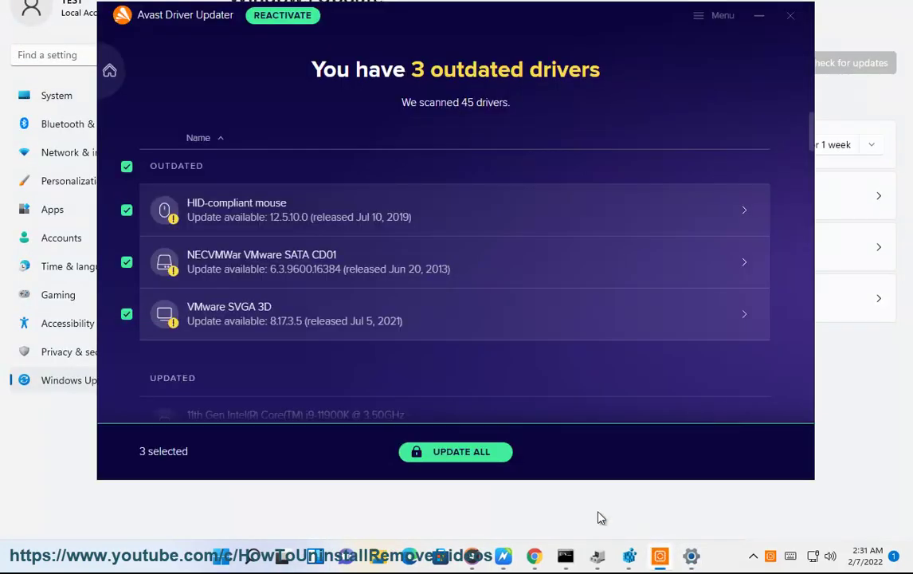
scroll(440, 207, "down", 5)
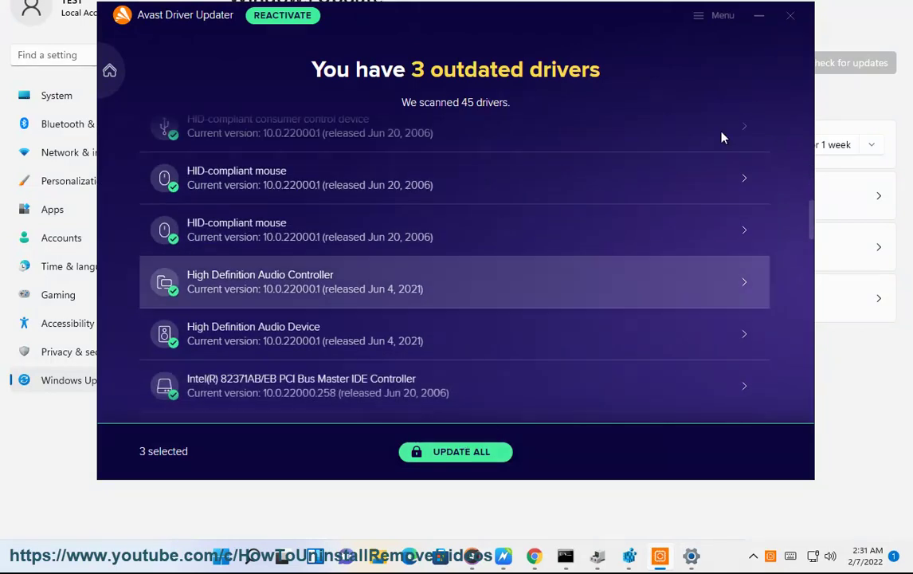
left_click(789, 22)
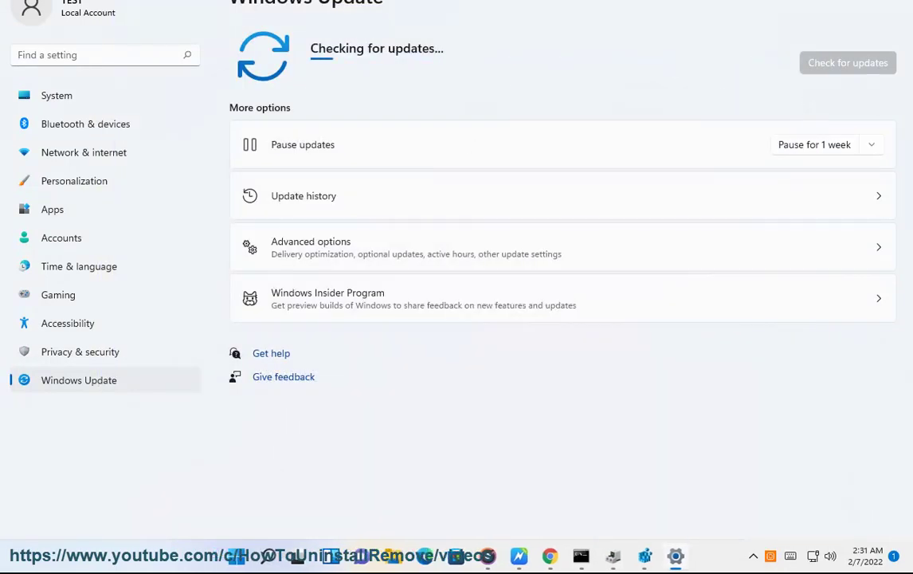